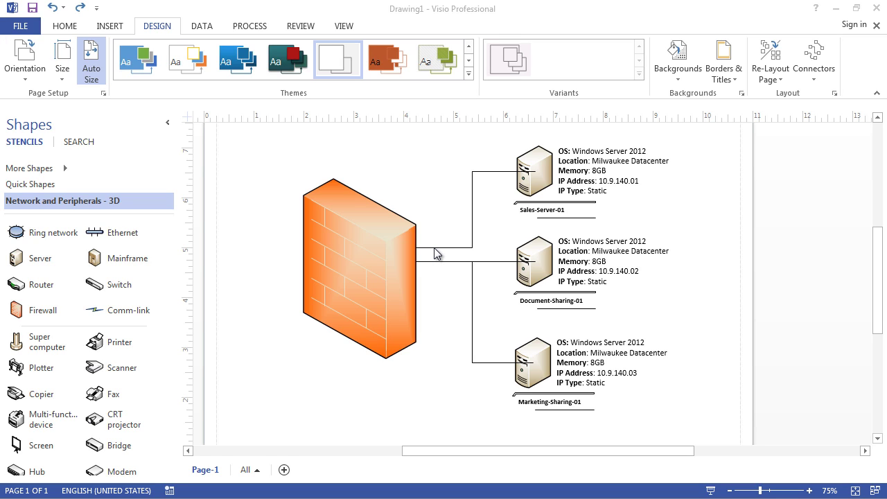
- Glue the Document-Sharing-01 and Sales-Server-01 connector ends onto the firewall's edge
left_click(491, 264)
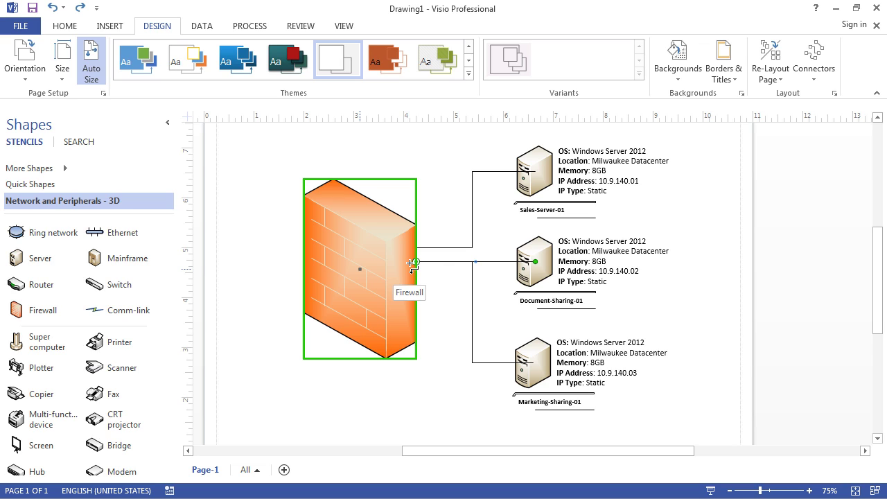
left_click_drag(410, 263, 415, 262)
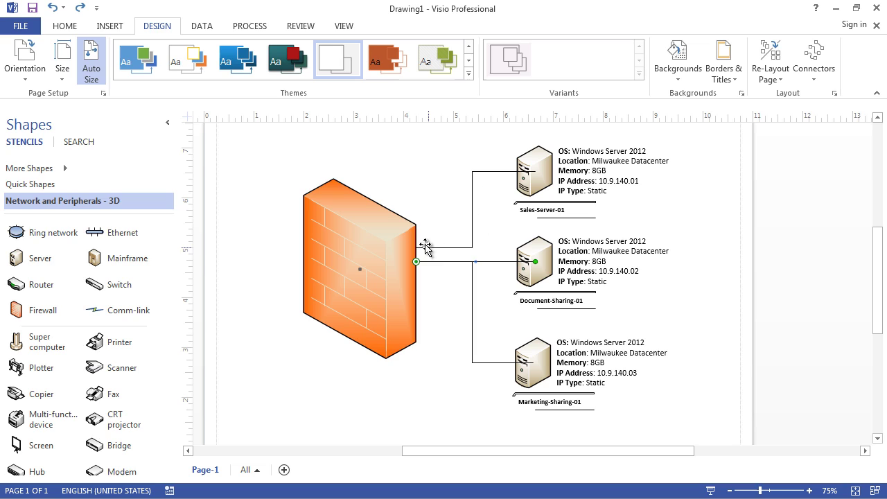
left_click_drag(426, 247, 372, 243)
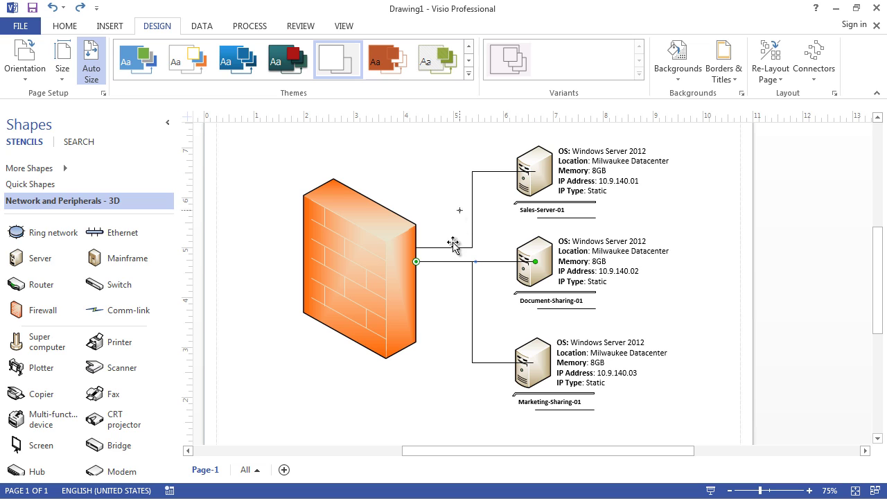
- Make the Sales-Server-01 connector straight, undo to keep it right-angled, and reopen its shortcut menu
left_click(68, 27)
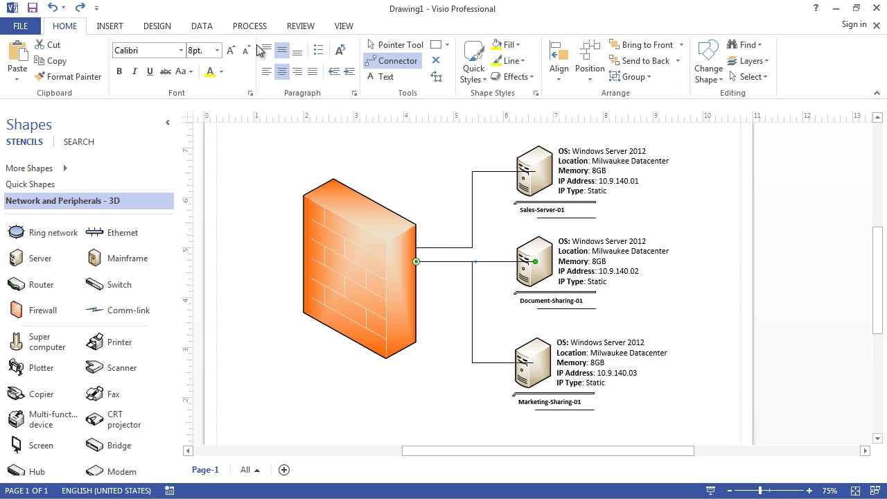
left_click(390, 46)
left_click(472, 216)
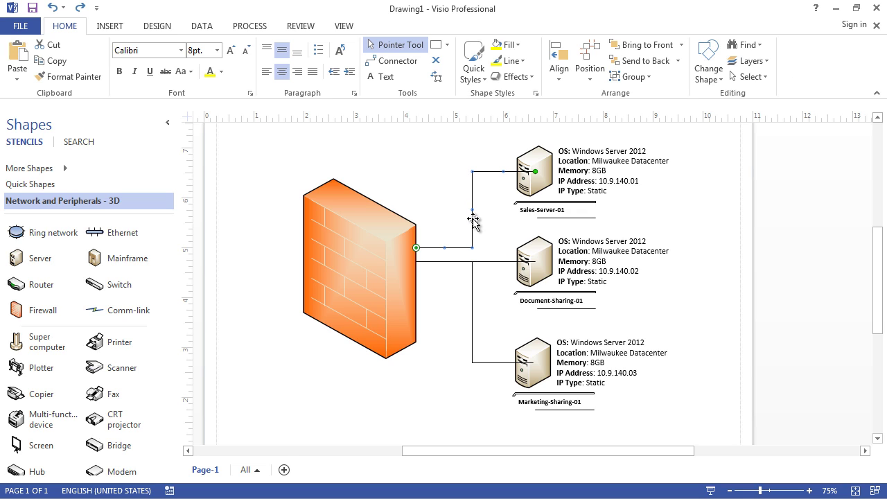
right_click(474, 220)
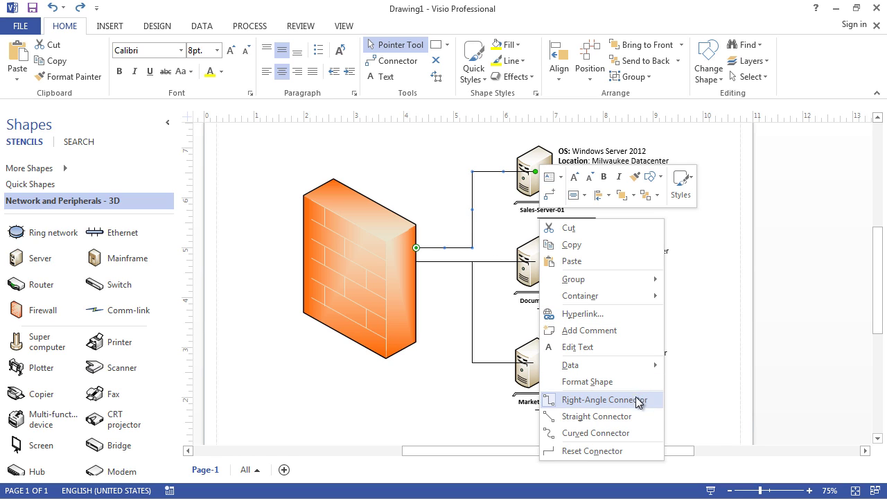
left_click(628, 419)
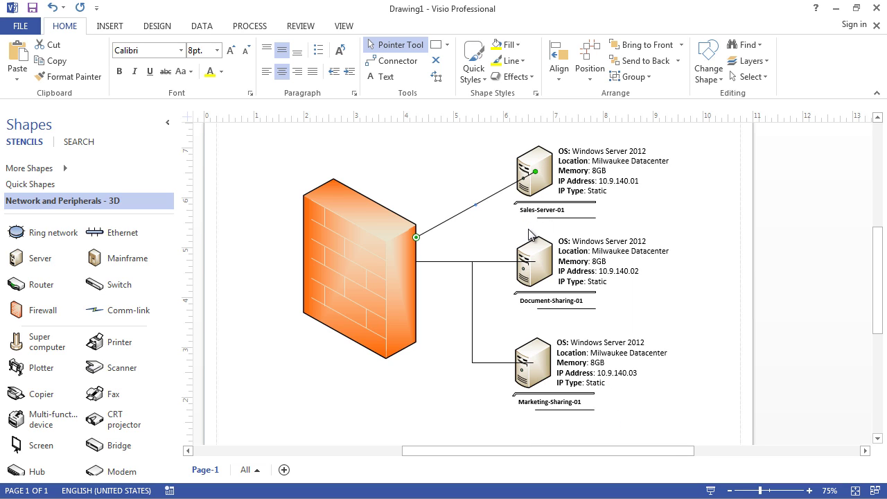
left_click(53, 8)
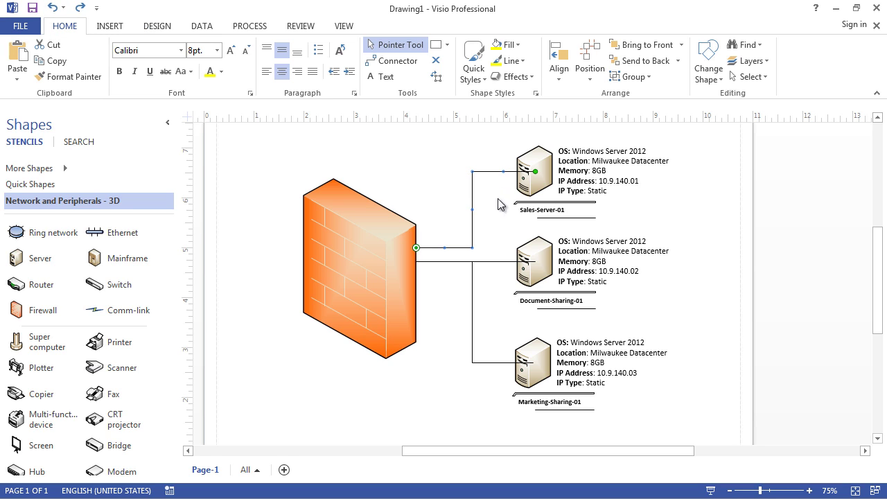
right_click(474, 237)
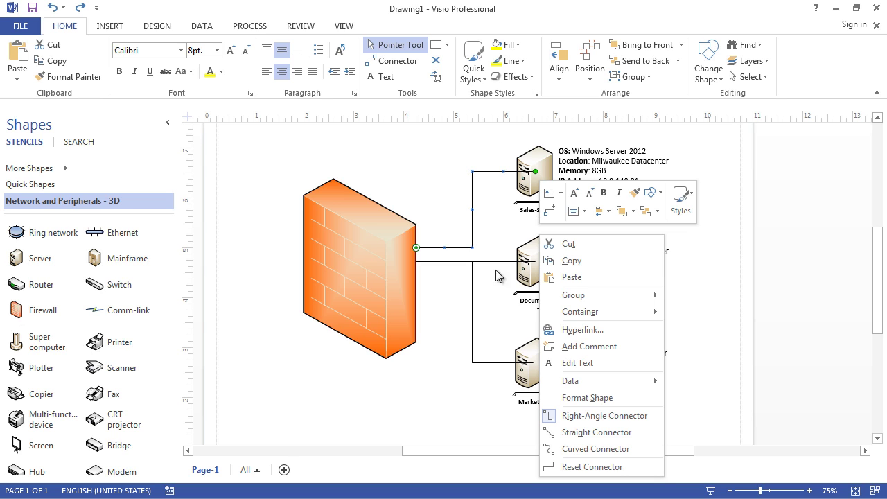
- In Format Shape > Line, give the Sales-Server-01 connector begin and end arrowheads (style 06)
left_click(582, 399)
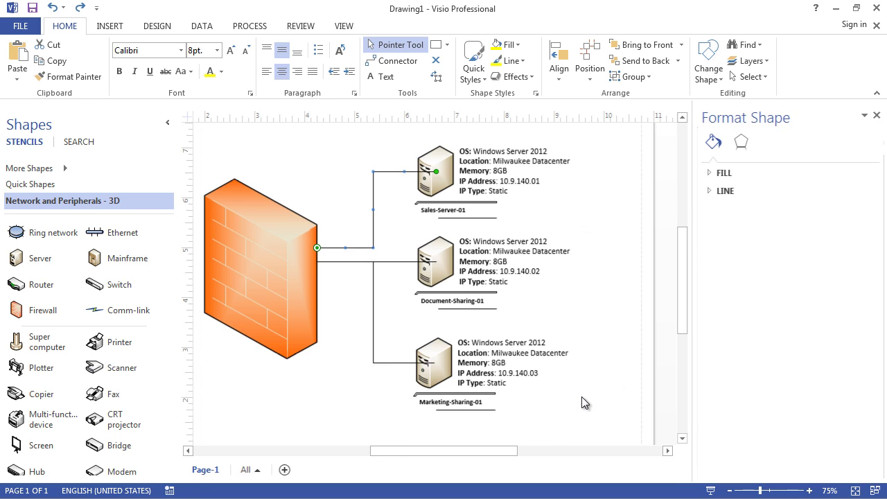
left_click(709, 193)
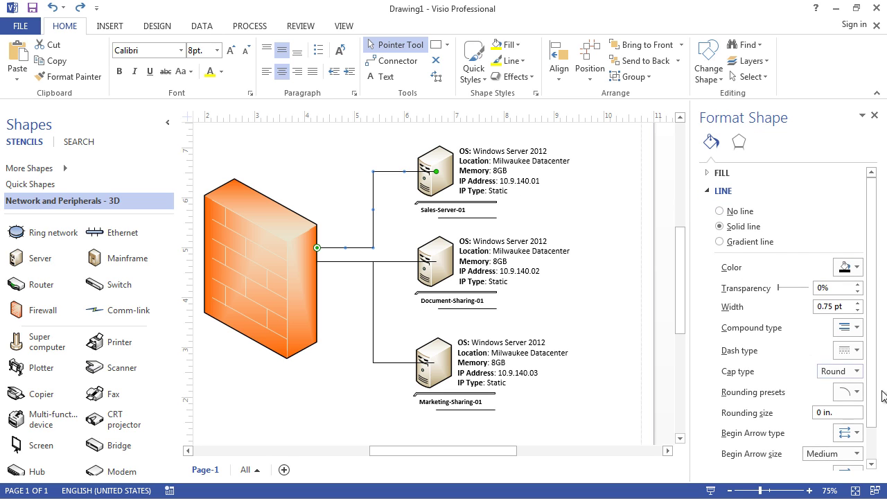
scroll(882, 406, "down", 1)
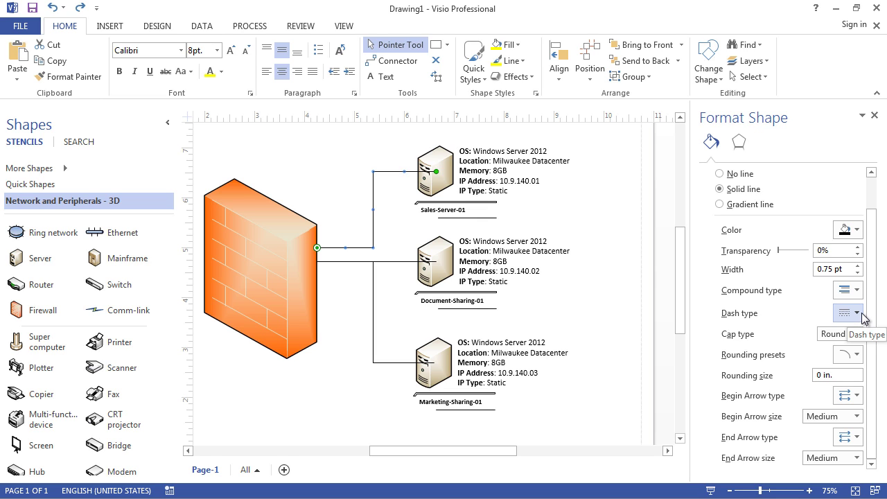
left_click(858, 398)
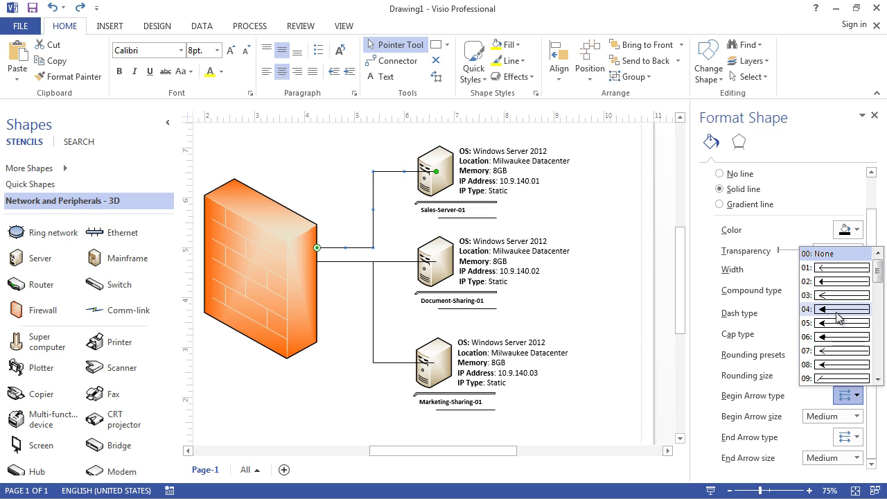
left_click(837, 313)
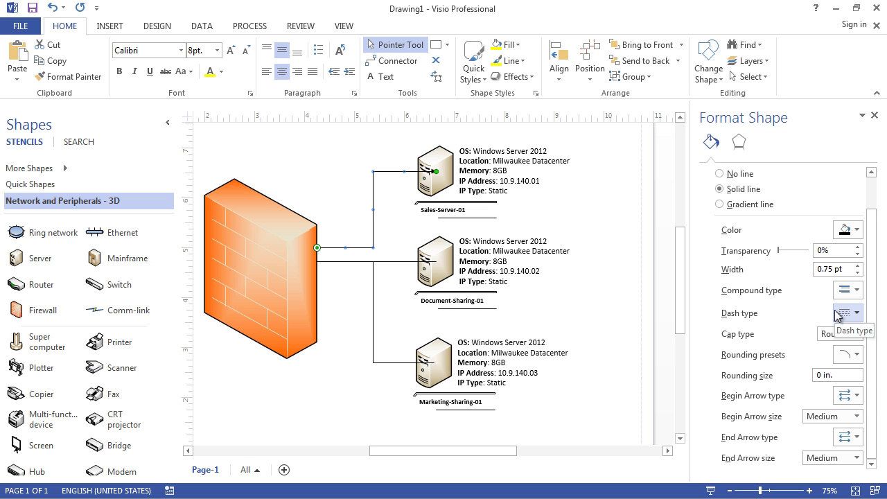
left_click(860, 438)
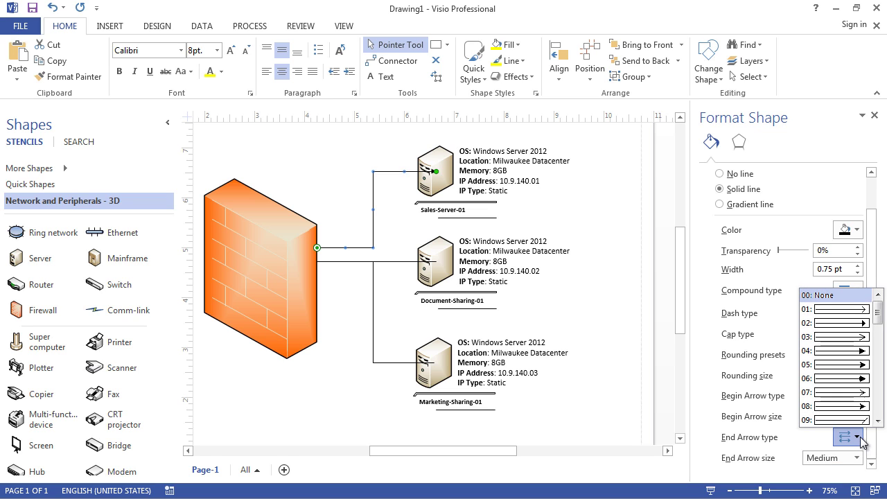
left_click(860, 379)
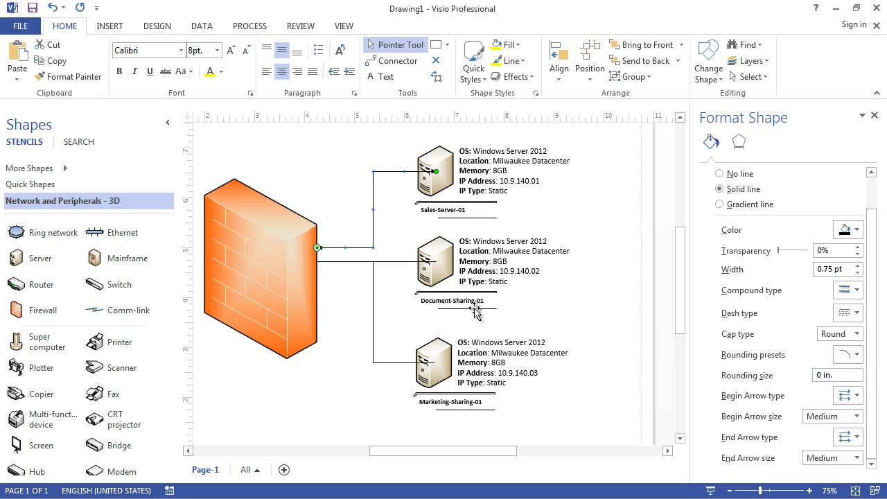
- Add begin and end arrowheads (style 06) to the Document-Sharing-01 connector
left_click(396, 262)
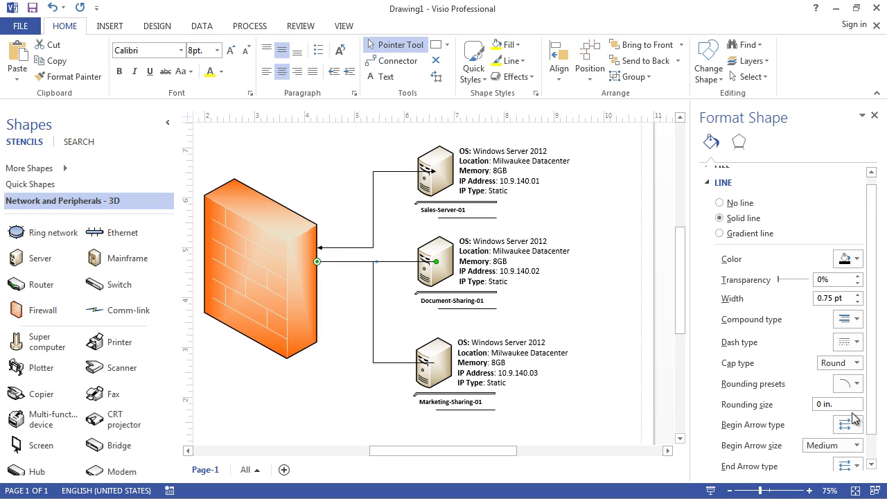
left_click(854, 424)
left_click(844, 371)
scroll(871, 436, "down", 1)
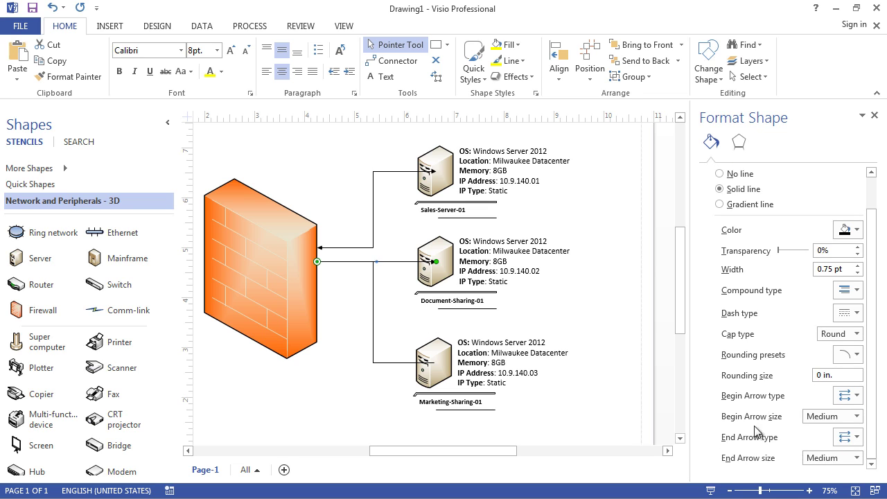
left_click(856, 437)
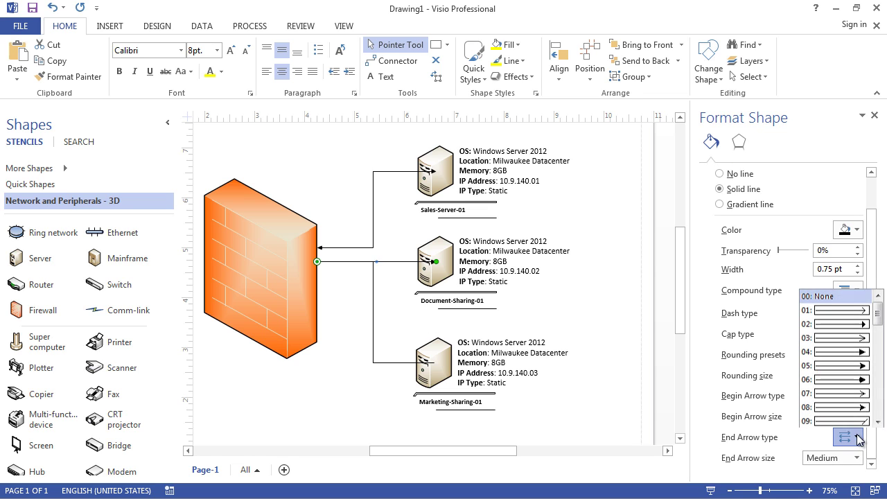
left_click(854, 379)
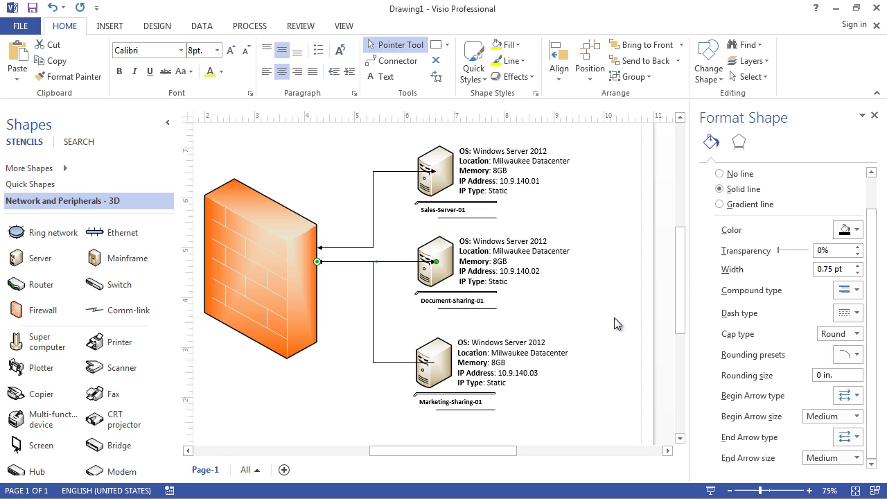
- Add style 06 arrowheads to both ends of the Marketing-Sharing-01 connector, then deselect
left_click(372, 345)
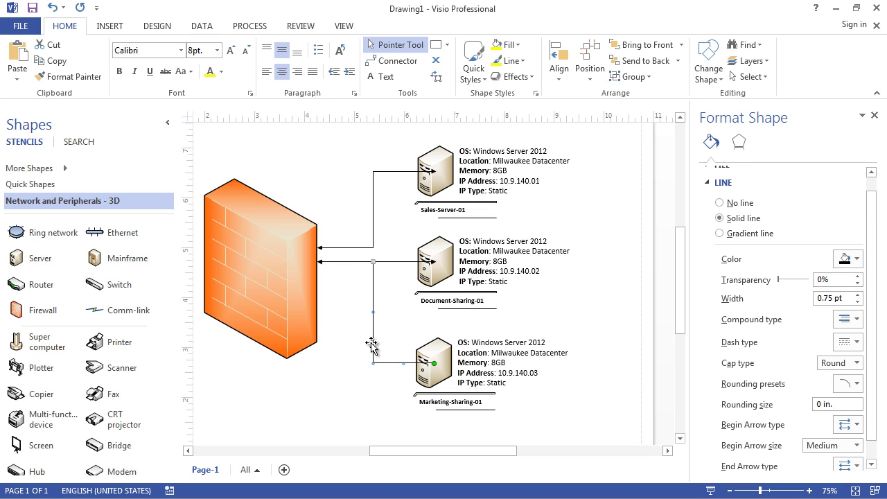
left_click(858, 426)
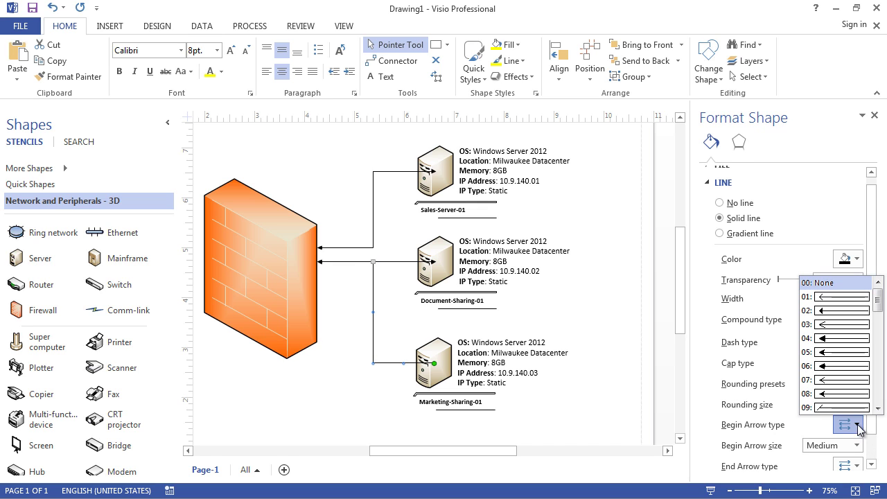
left_click(851, 366)
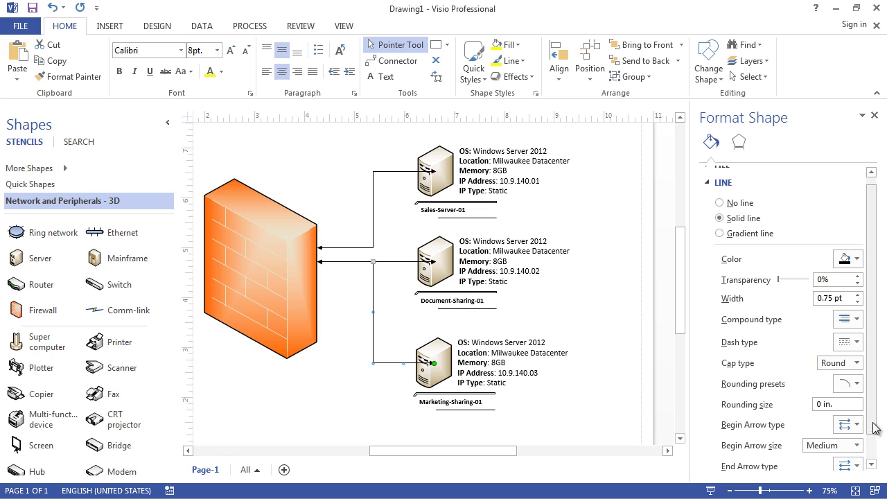
scroll(875, 427, "down", 1)
left_click(853, 438)
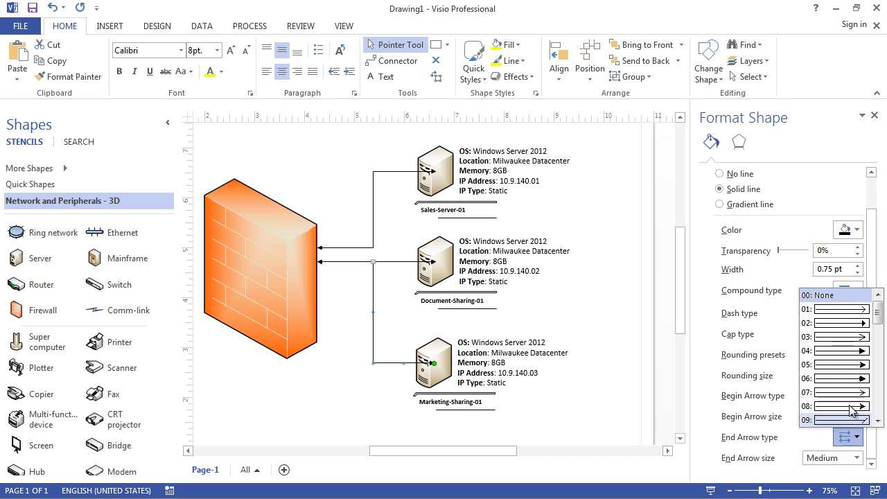
left_click(851, 378)
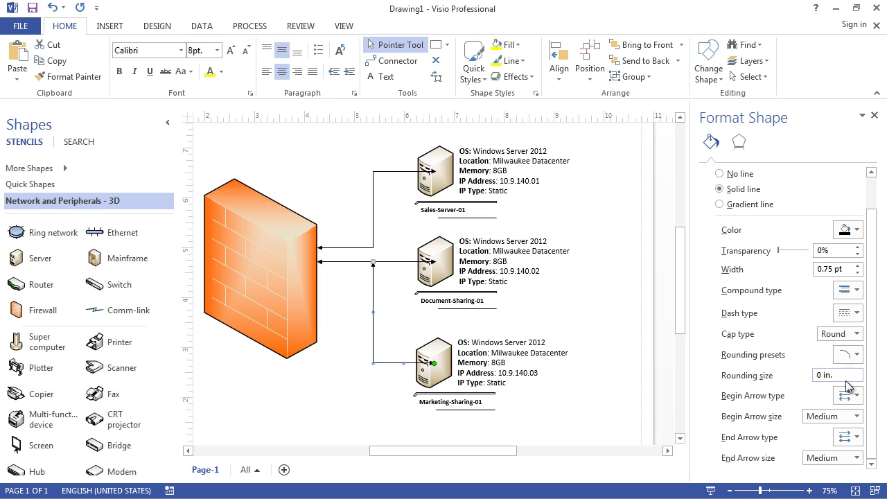
left_click(579, 315)
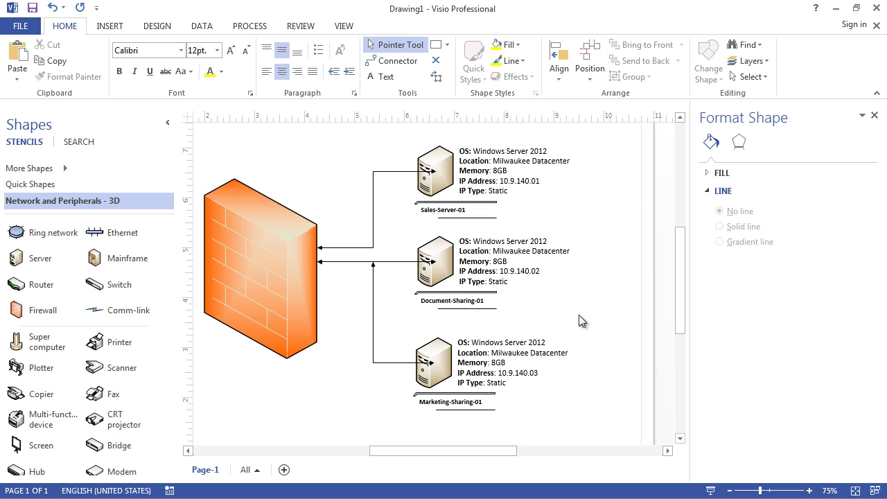
left_click_drag(494, 451, 490, 451)
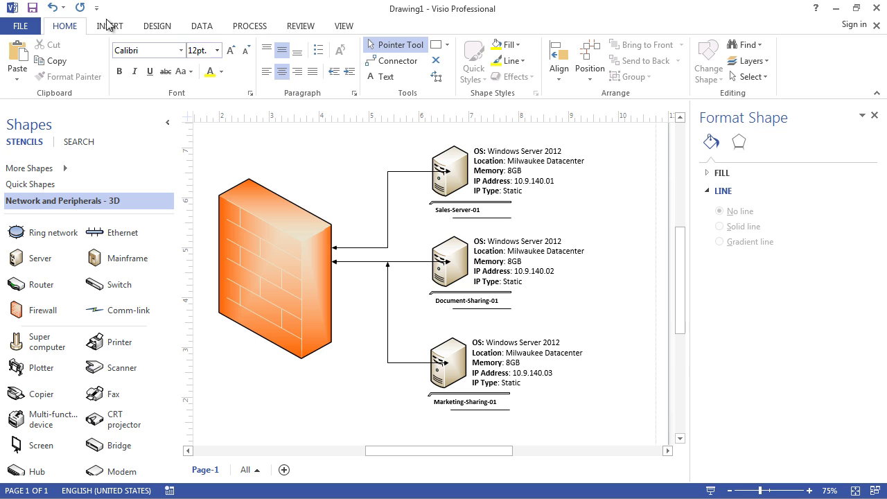
- Try a Professional theme, the blue fourth, the red-brown sixth and the first blue theme
left_click(157, 26)
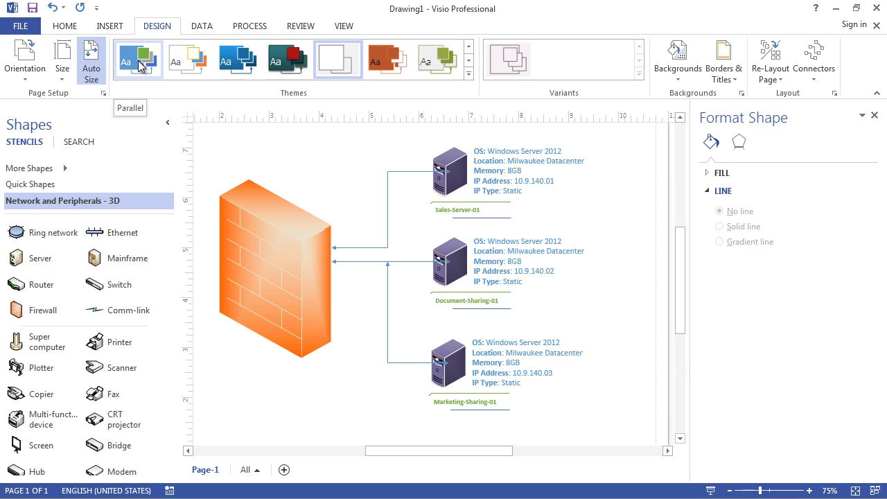
left_click(468, 74)
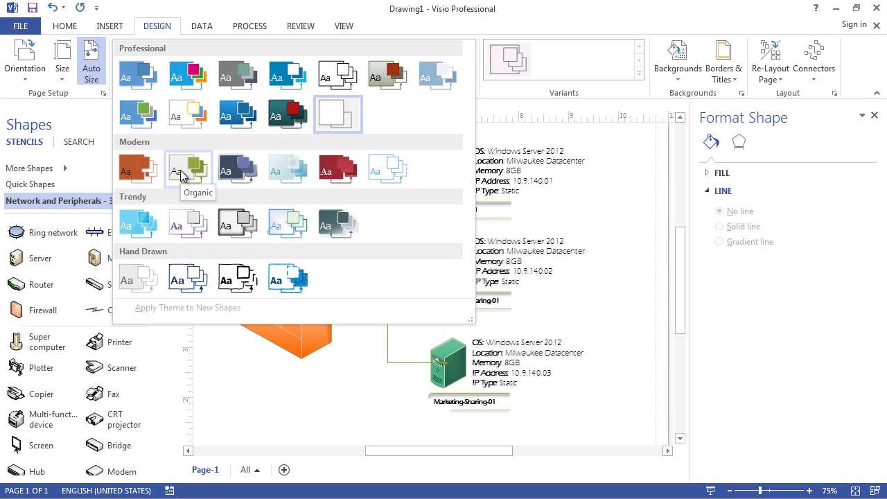
left_click(187, 82)
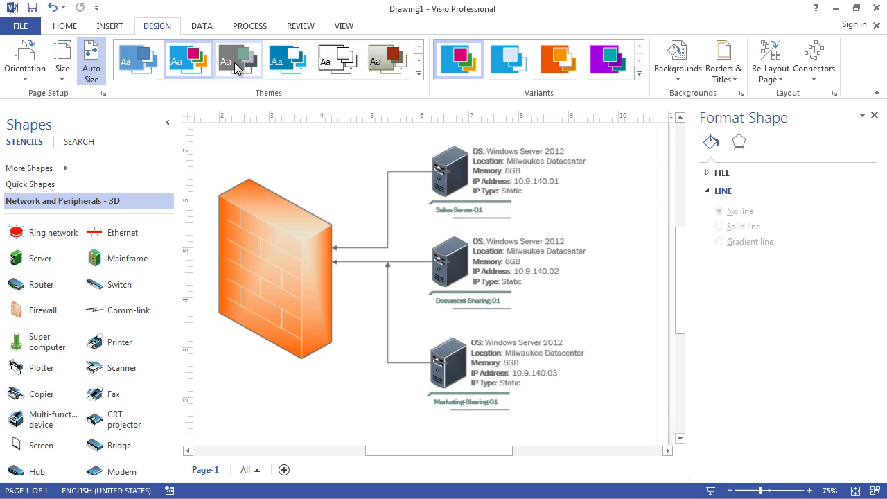
left_click(288, 62)
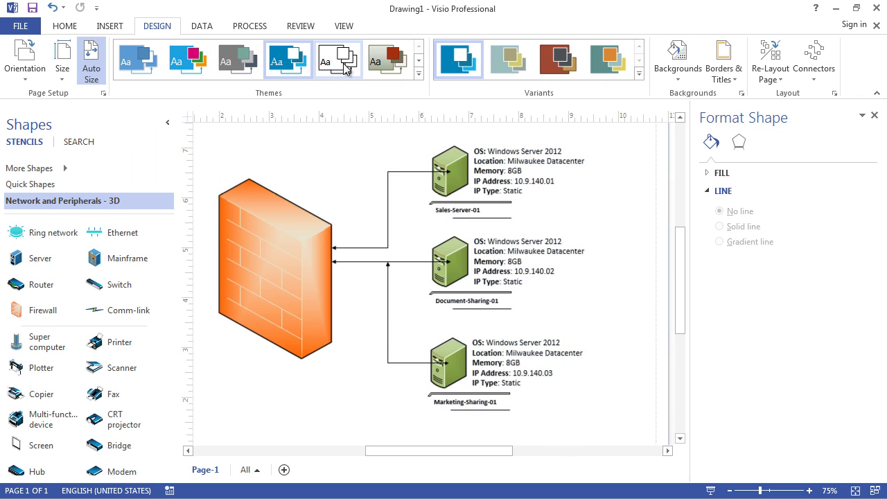
left_click(374, 66)
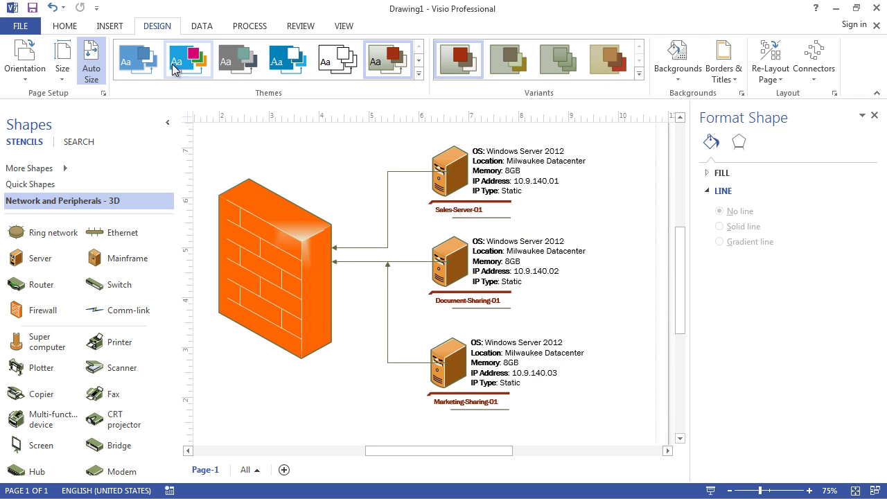
left_click(138, 62)
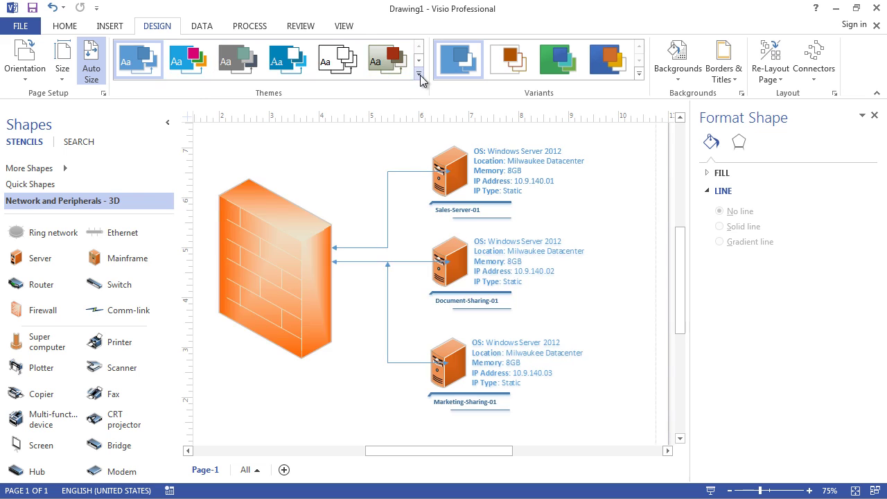
- Try a Trendy theme, then settle on the orange Modern theme
left_click(418, 72)
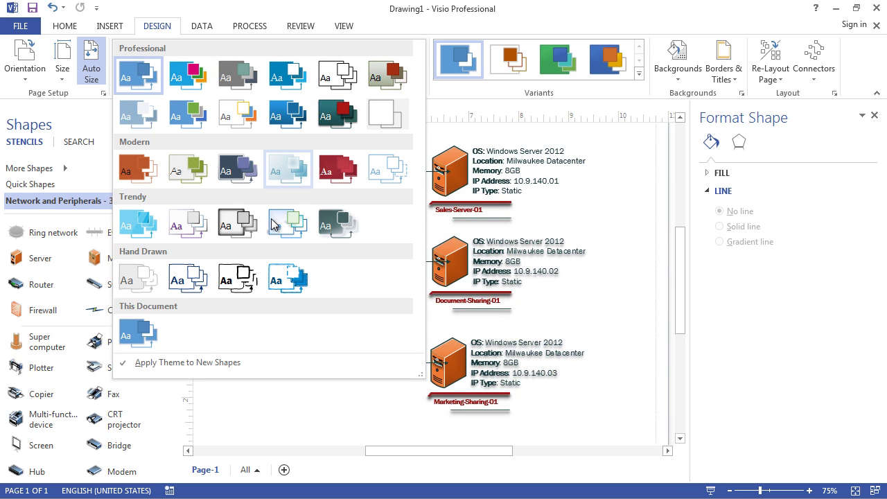
left_click(285, 227)
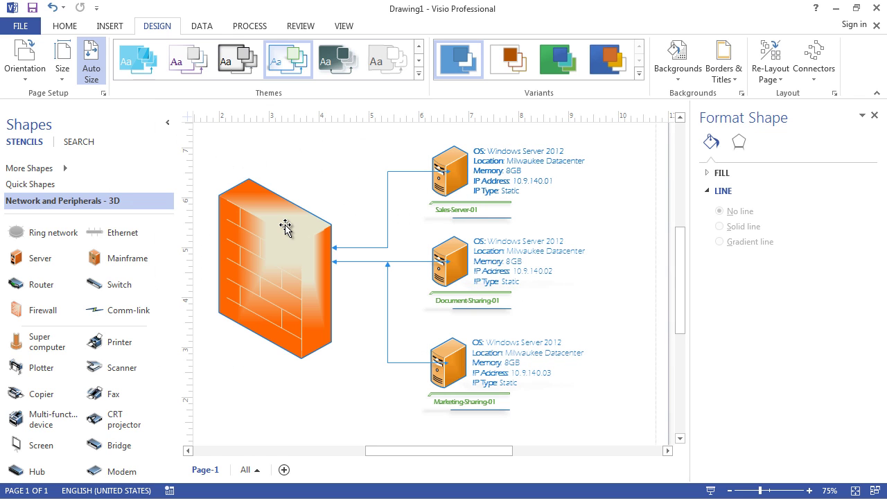
left_click(419, 74)
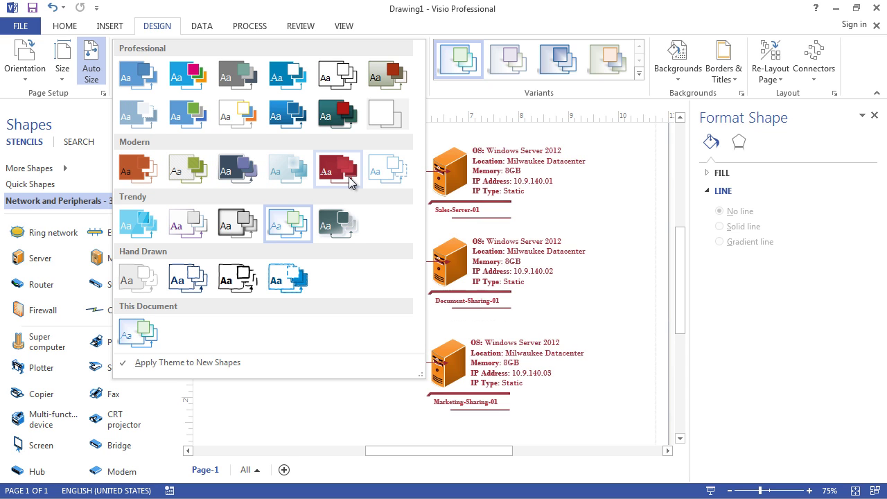
left_click(138, 172)
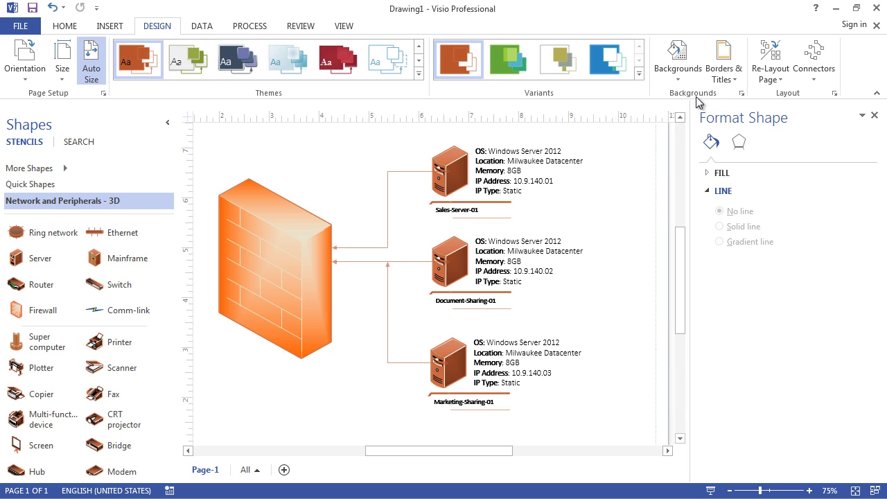
- Apply the Lines colour variant so connectors and label underlines turn light blue
left_click(640, 76)
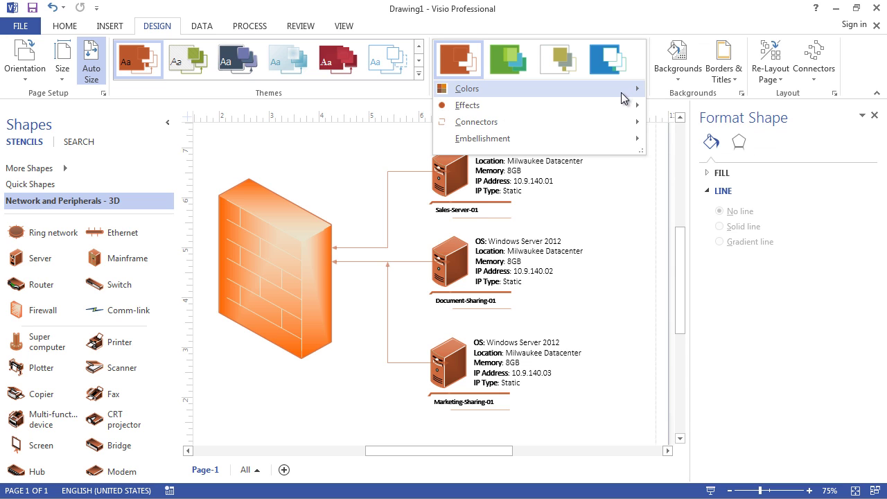
mouse_move(622, 98)
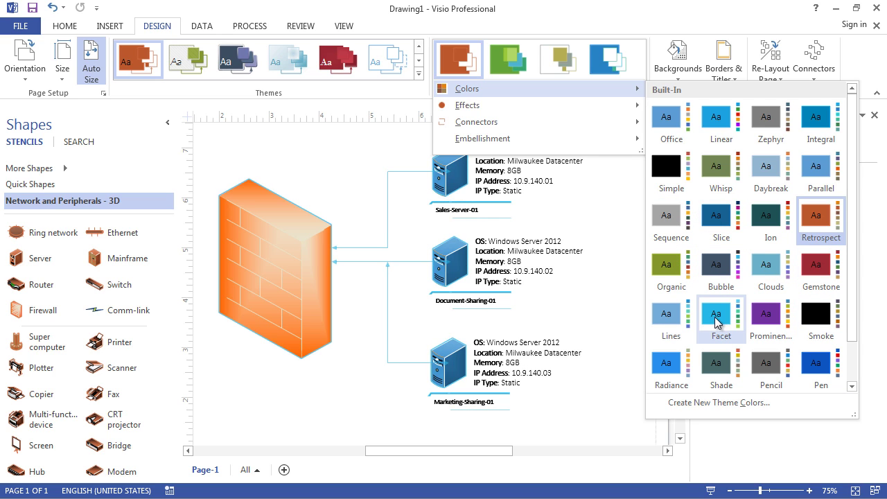
left_click(668, 319)
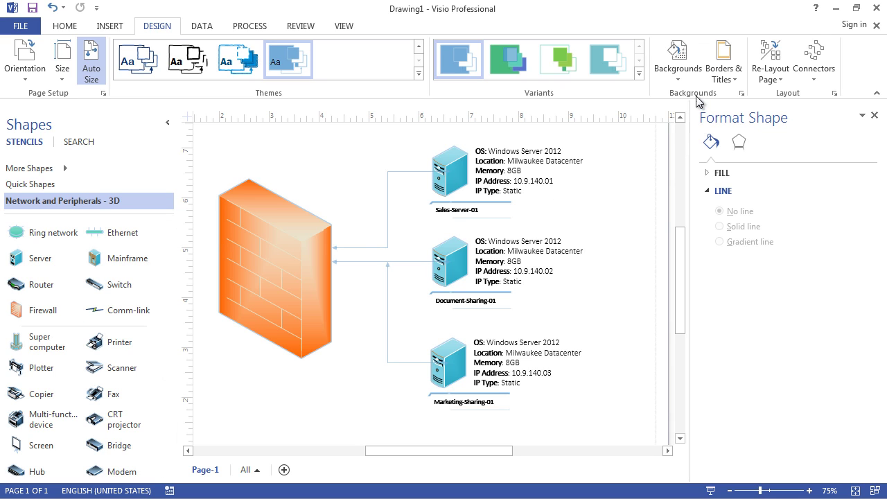
- Add the world-map page background, then apply the Whisp colour variant
left_click(680, 83)
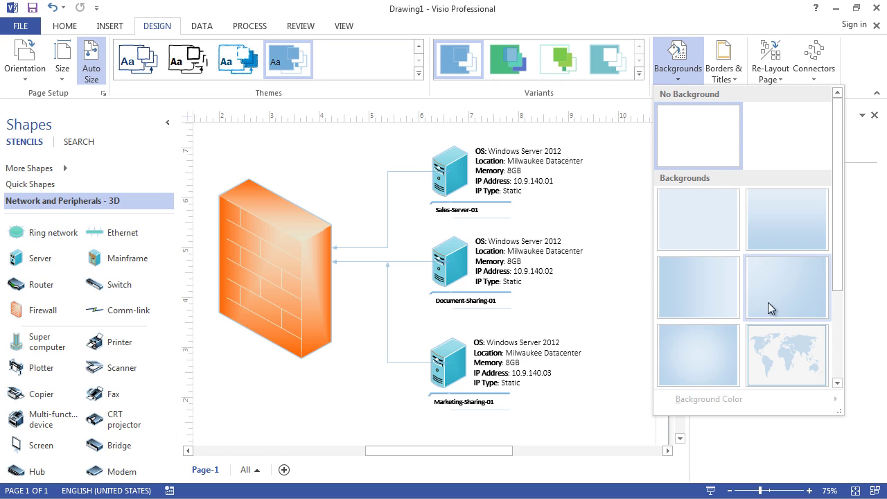
left_click(788, 355)
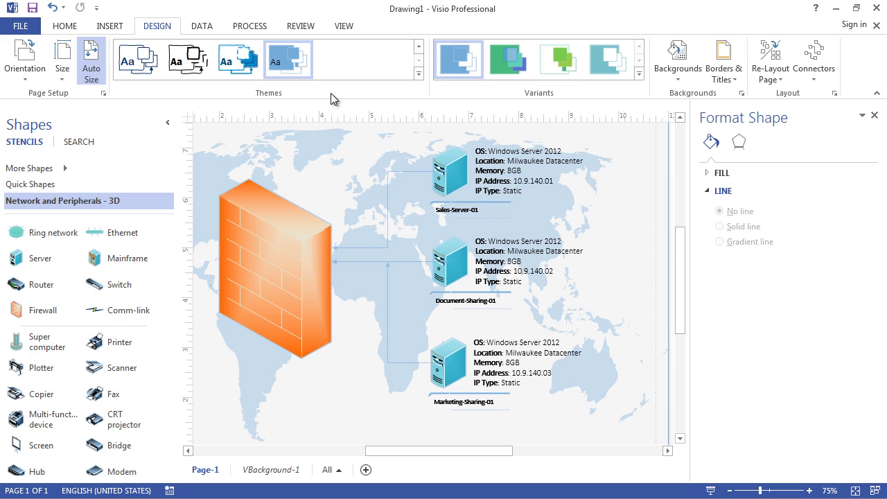
left_click(640, 75)
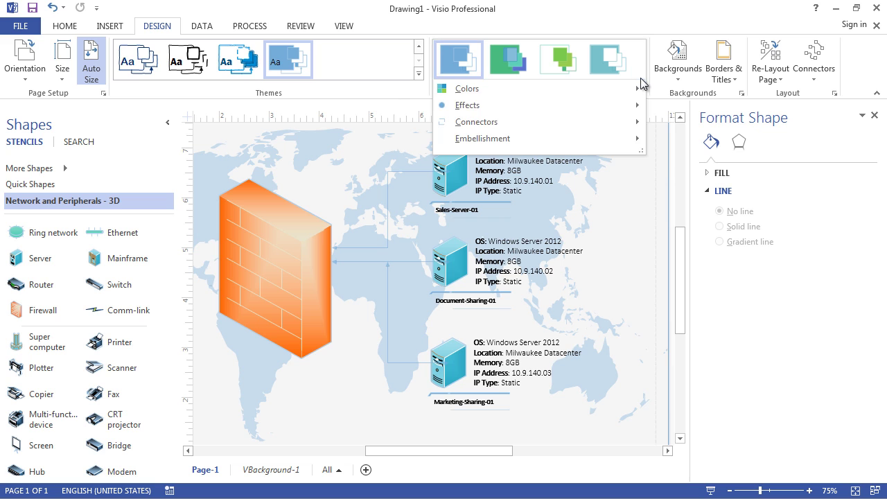
mouse_move(583, 93)
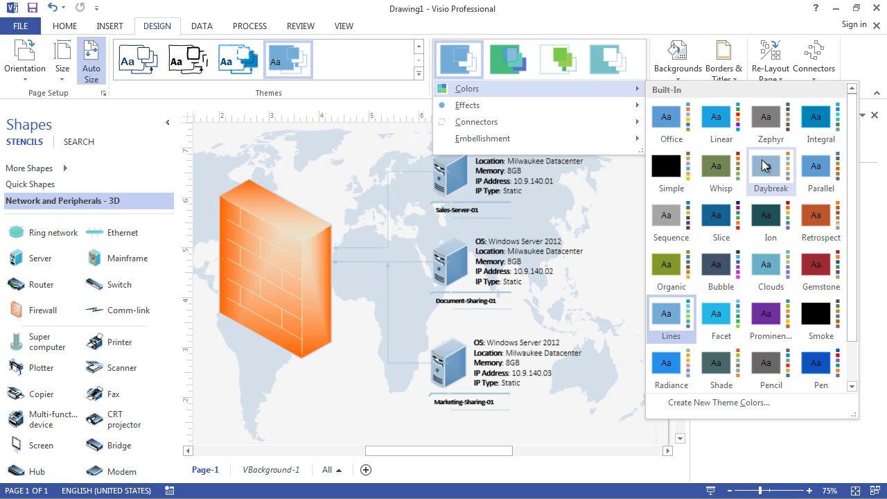
left_click(717, 166)
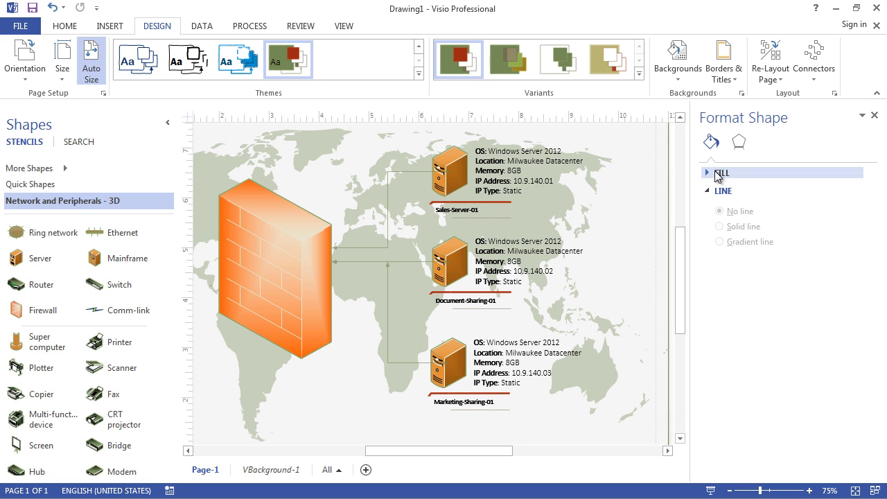